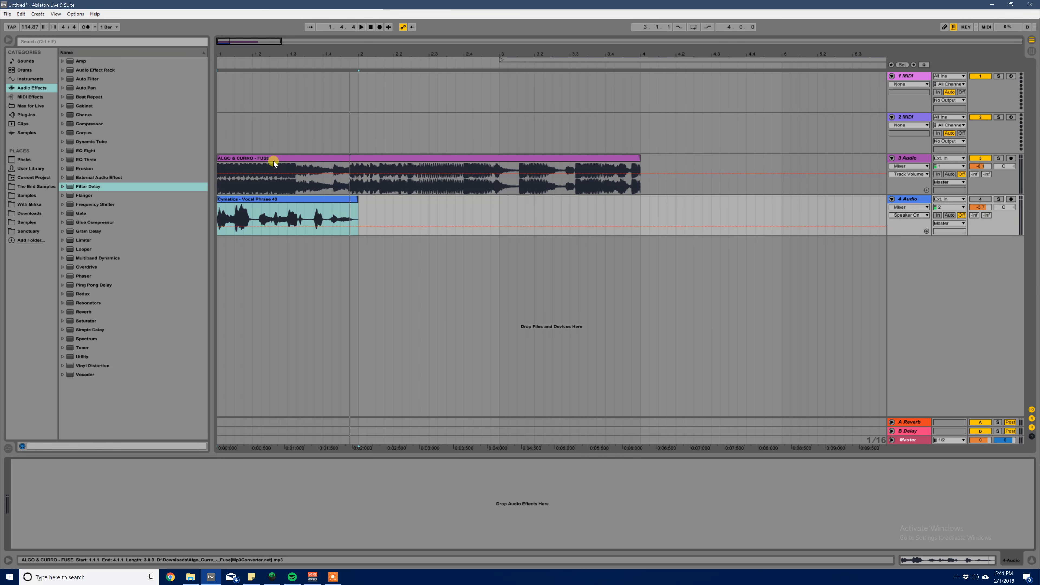
Step: Audition the ALGO & CURRO - FUSE reference clip on 3 Audio from its start
click(256, 158)
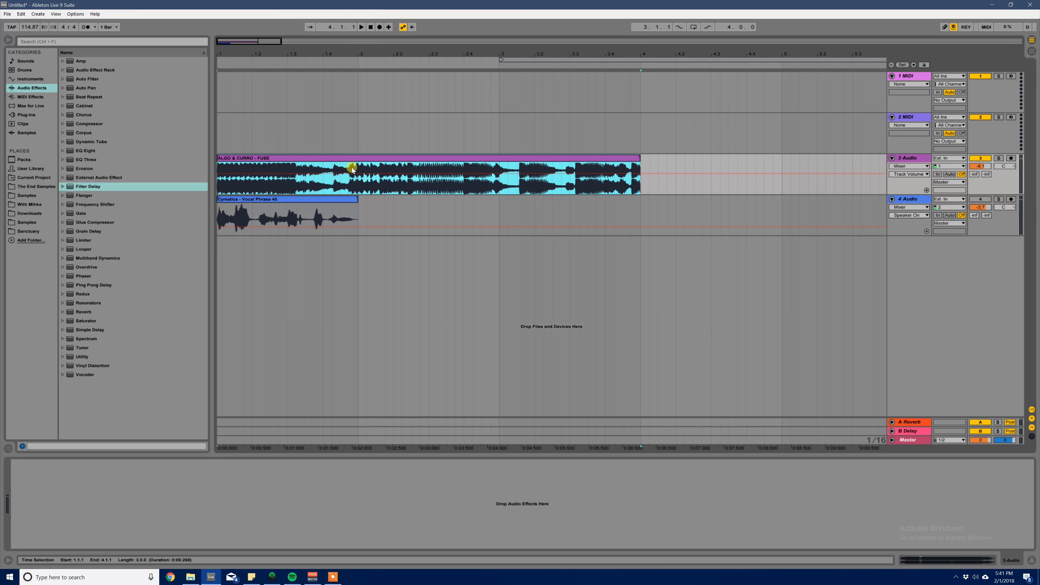
click(305, 189)
drag(305, 189, 359, 189)
click(223, 160)
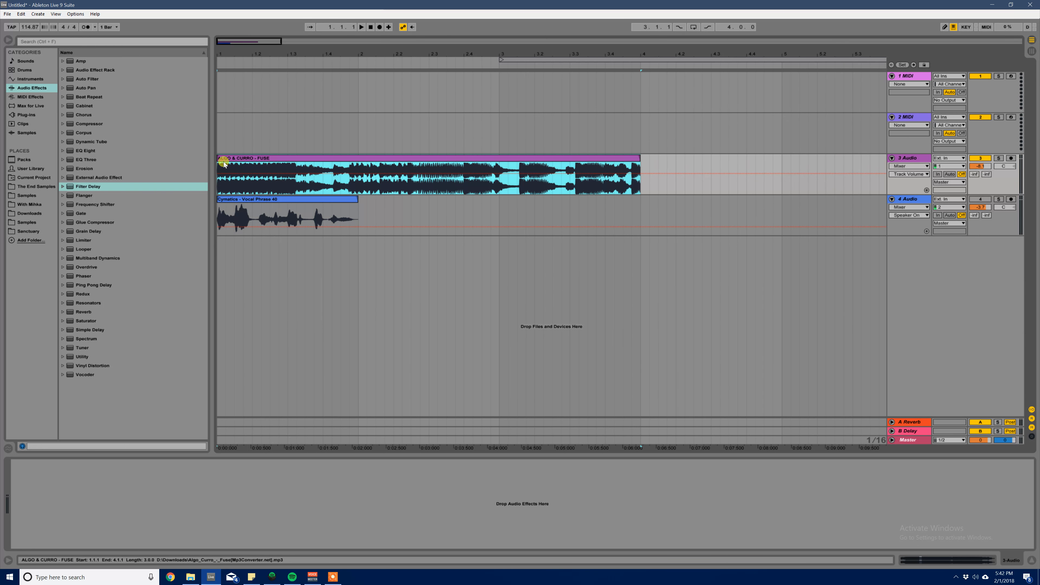
key(space)
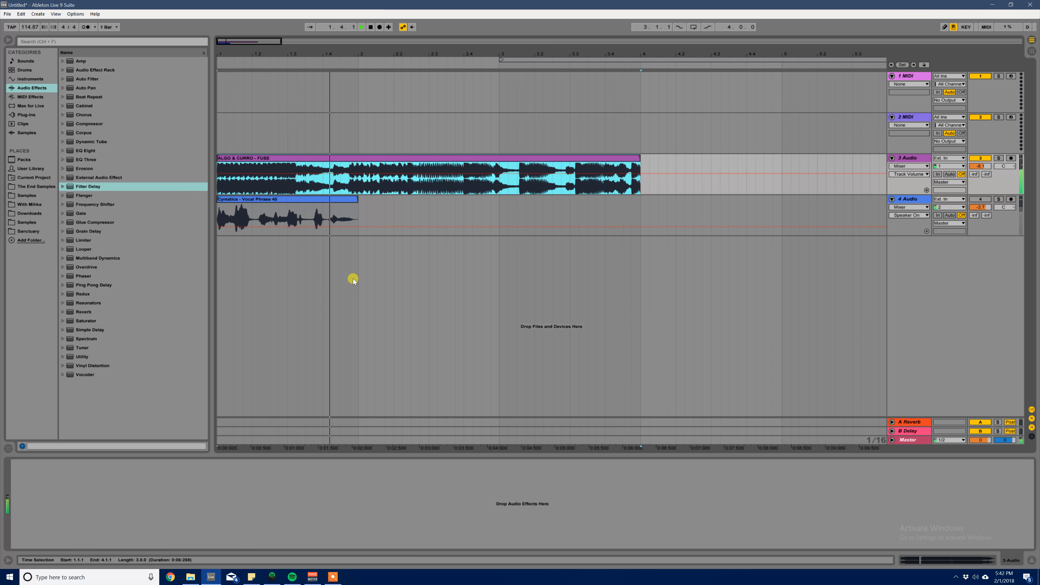
key(space)
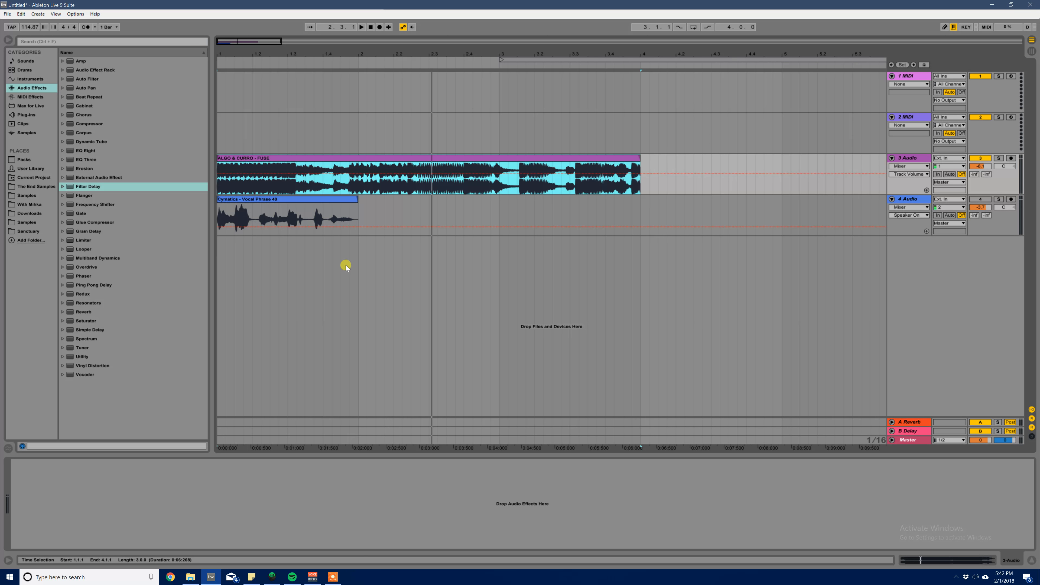
Step: Solo 4 Audio to audition its dry Cymatics vocal phrase alone, and release the solo
click(318, 200)
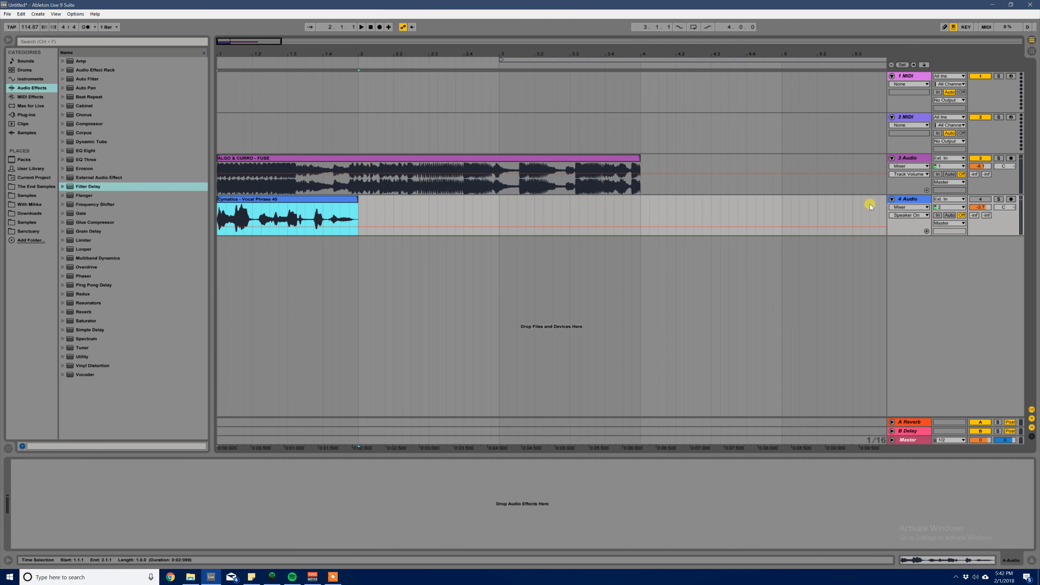
click(999, 200)
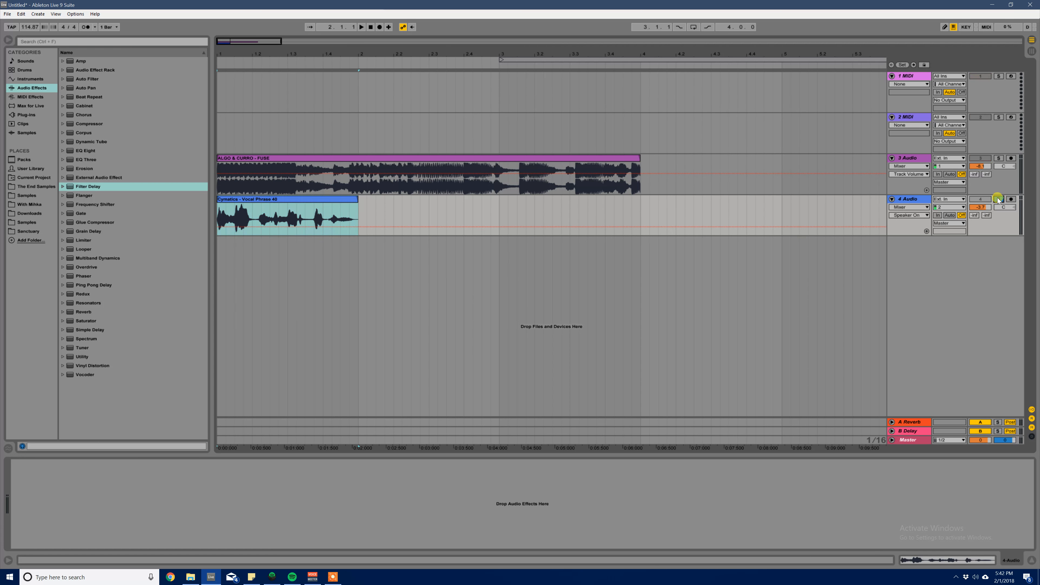
key(space)
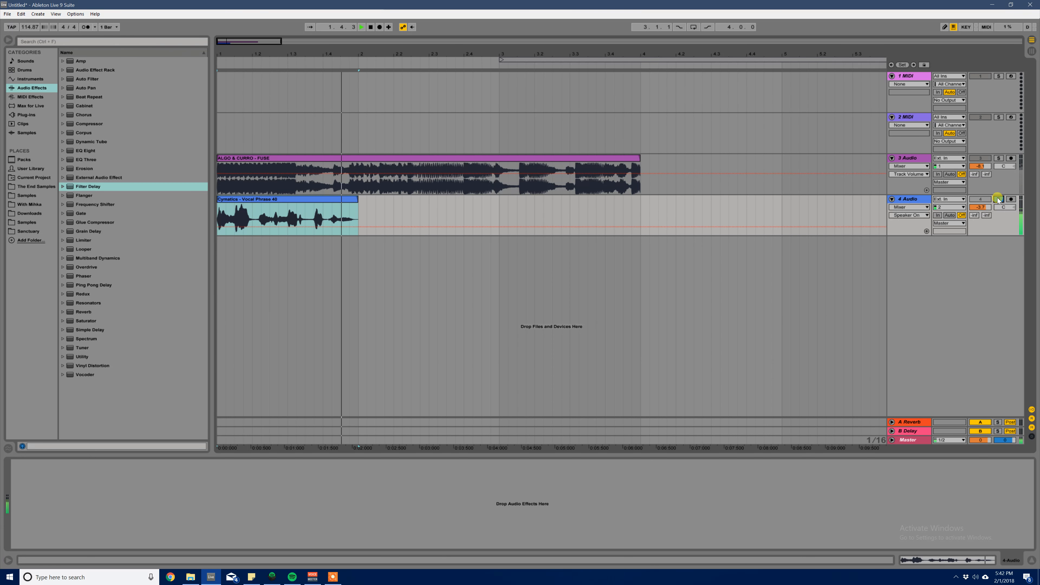
key(space)
click(998, 200)
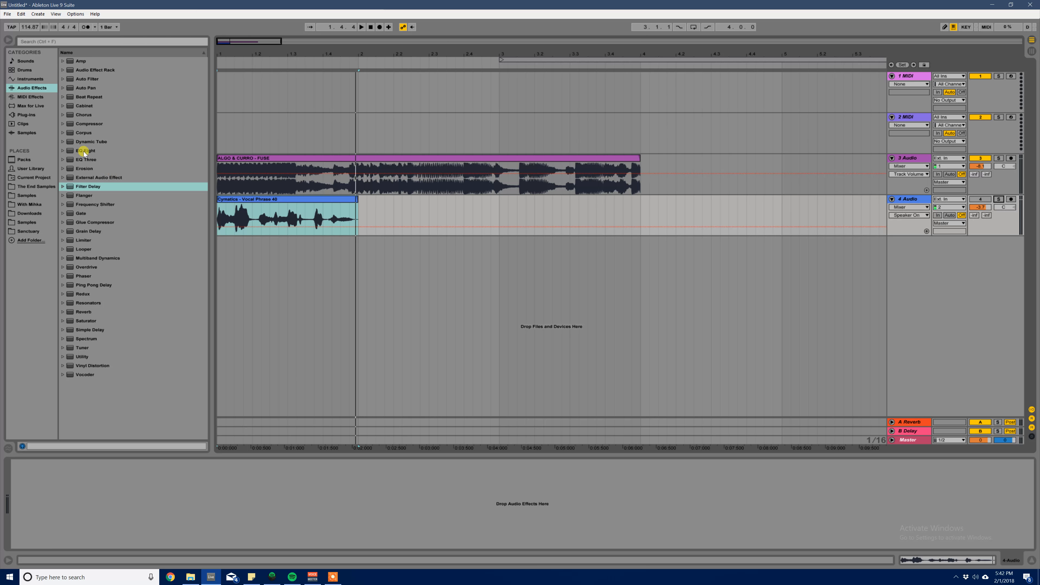
Step: Add EQ Eight to the vocal track and set band 1 to a steep low cut at about 270 Hz
drag(84, 152, 256, 209)
click(46, 536)
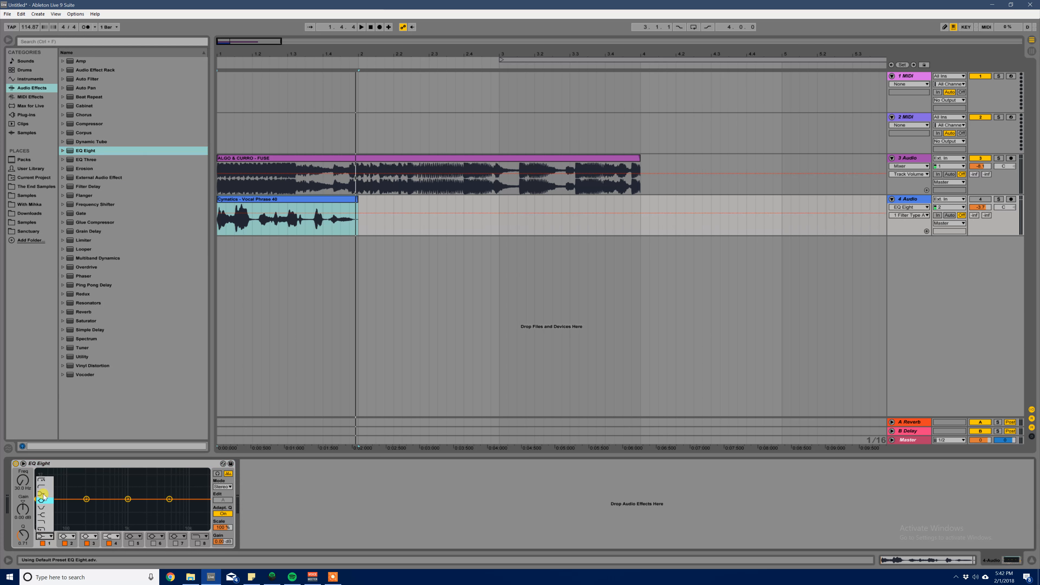
click(41, 480)
drag(41, 500, 94, 507)
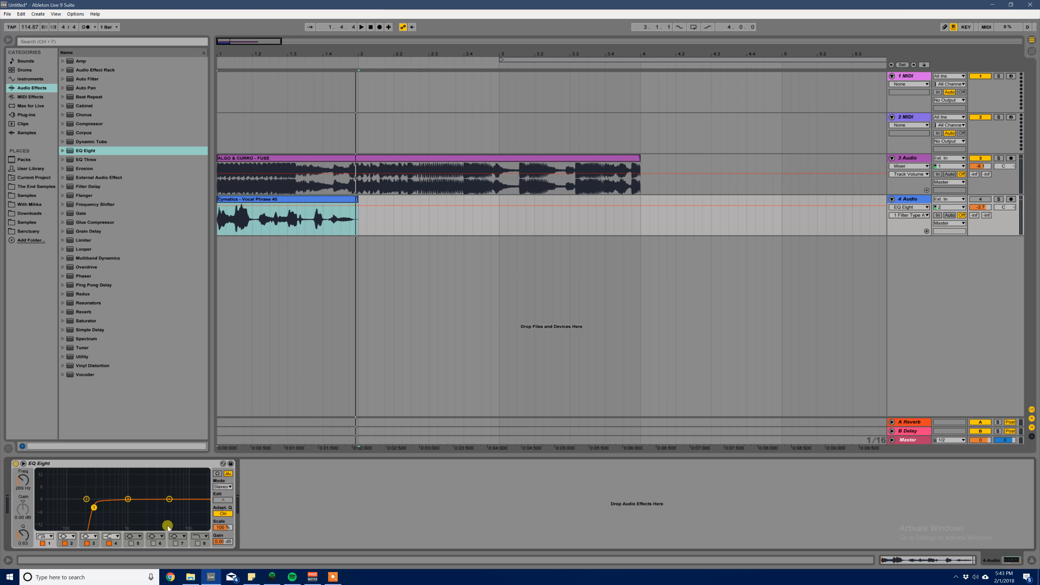
Step: Set EQ Eight band 4 on the vocal to a steep high cut at about 5.5 kHz
click(196, 538)
click(199, 482)
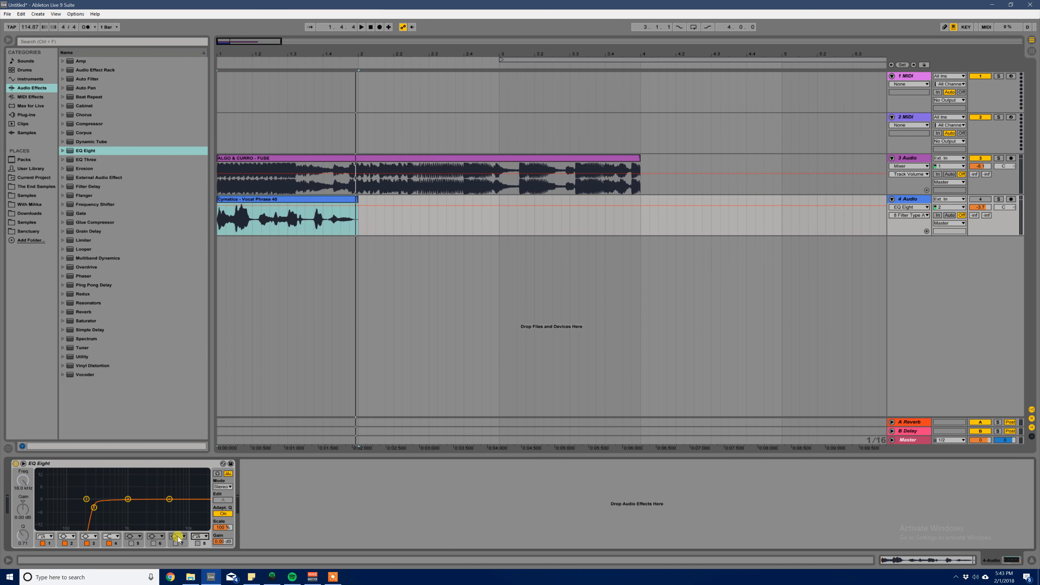
click(116, 536)
click(113, 483)
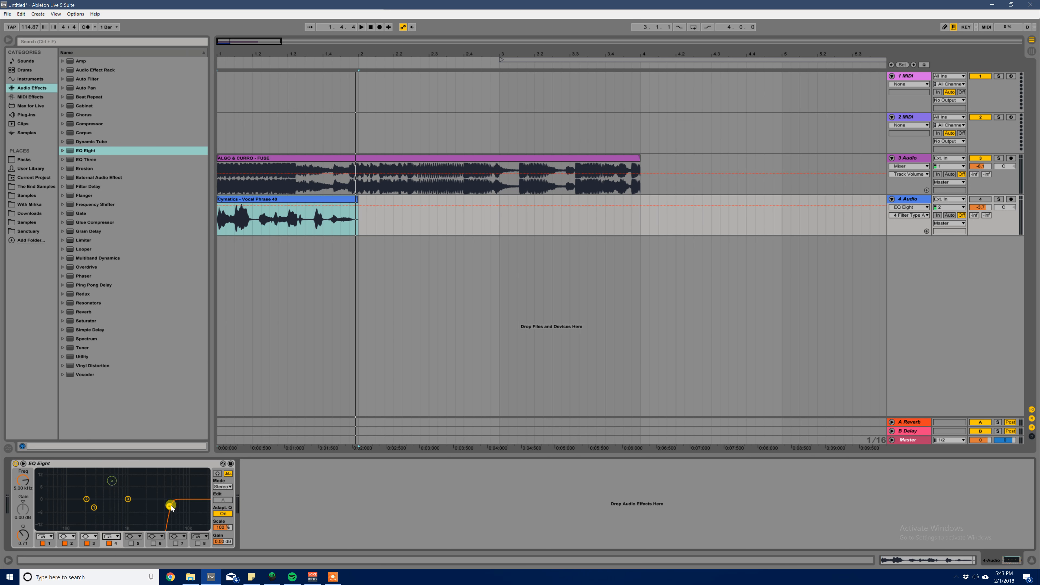
click(109, 538)
click(111, 525)
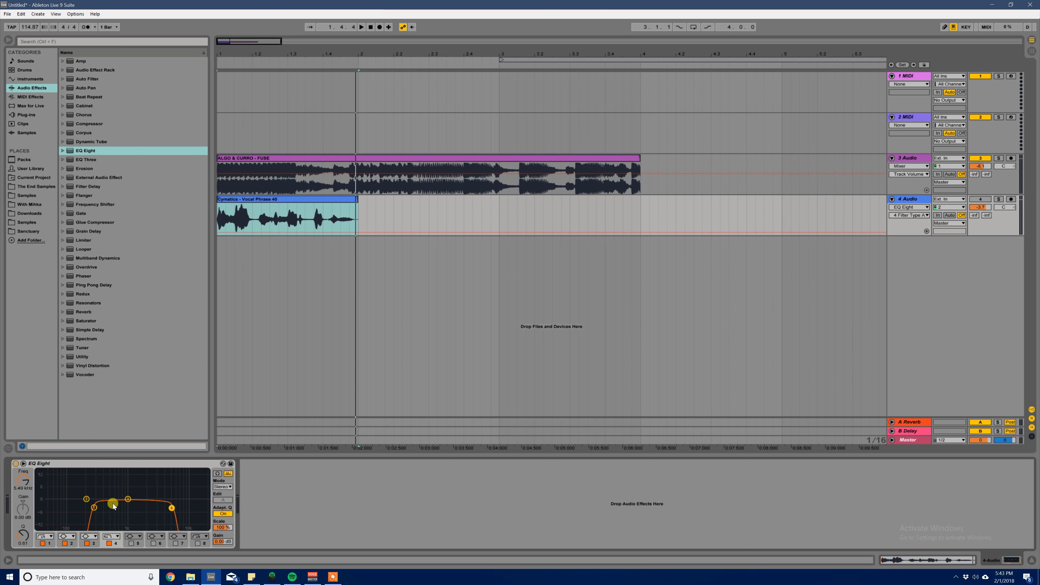
Step: Raise the low-cut frequency and boost EQ Eight band 3 by about 6 dB near 1.9 kHz, auditioning the vocal soloed
drag(93, 507, 139, 490)
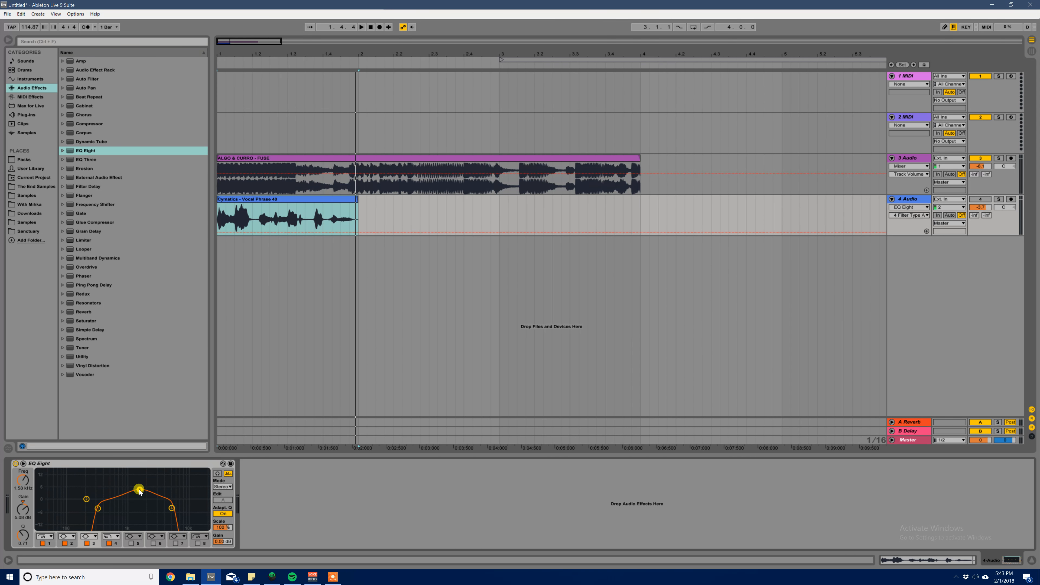
click(224, 217)
key(space)
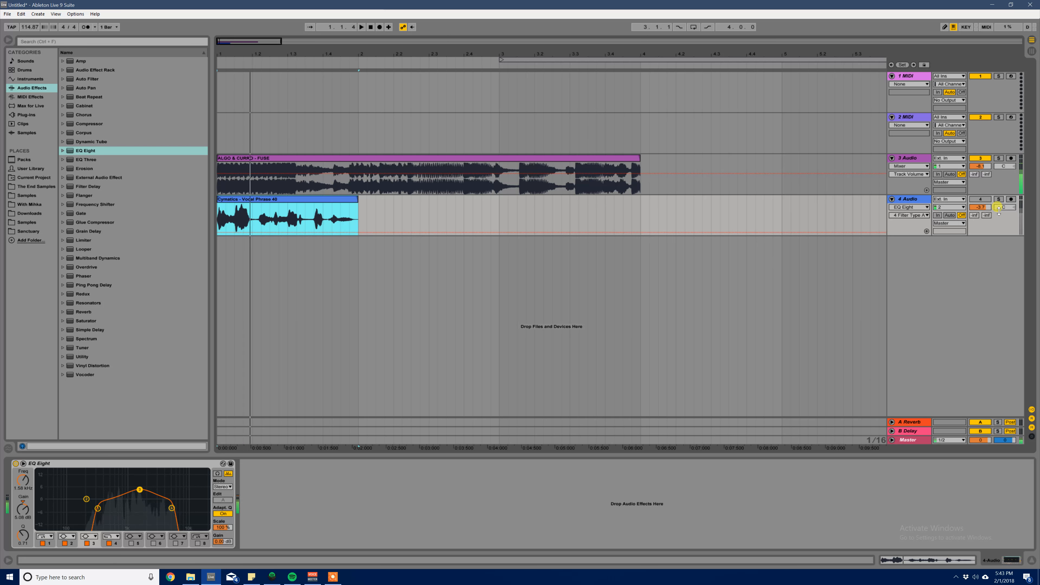
click(999, 199)
mouse_move(139, 490)
mouse_down()
mouse_move(131, 486)
mouse_move(148, 487)
mouse_move(104, 508)
mouse_move(145, 486)
mouse_up()
key(space)
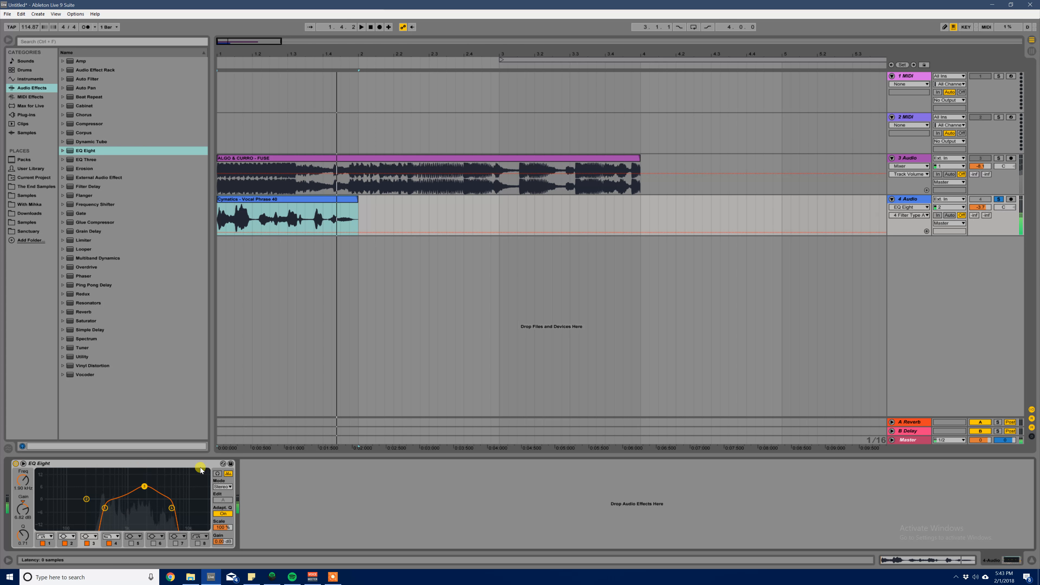
Step: Add Filter Delay after EQ Eight on the vocal track and audition its default sound
click(358, 479)
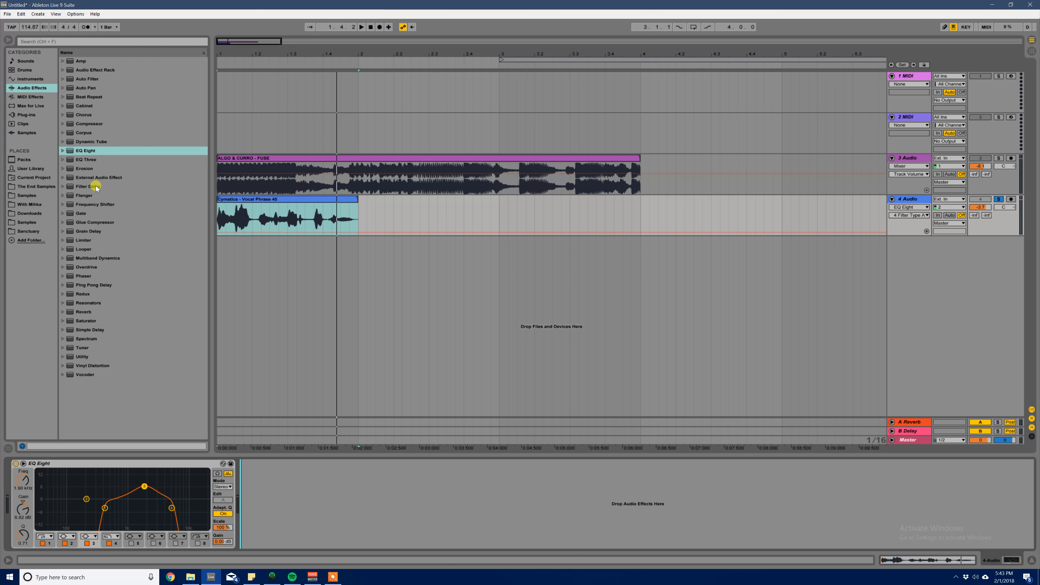
drag(97, 188, 293, 482)
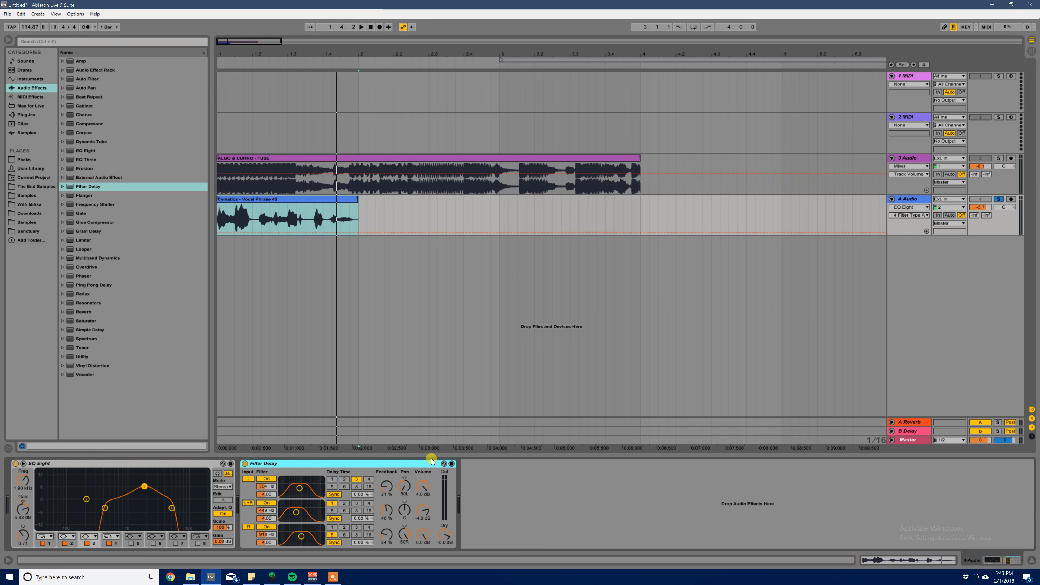
key(space)
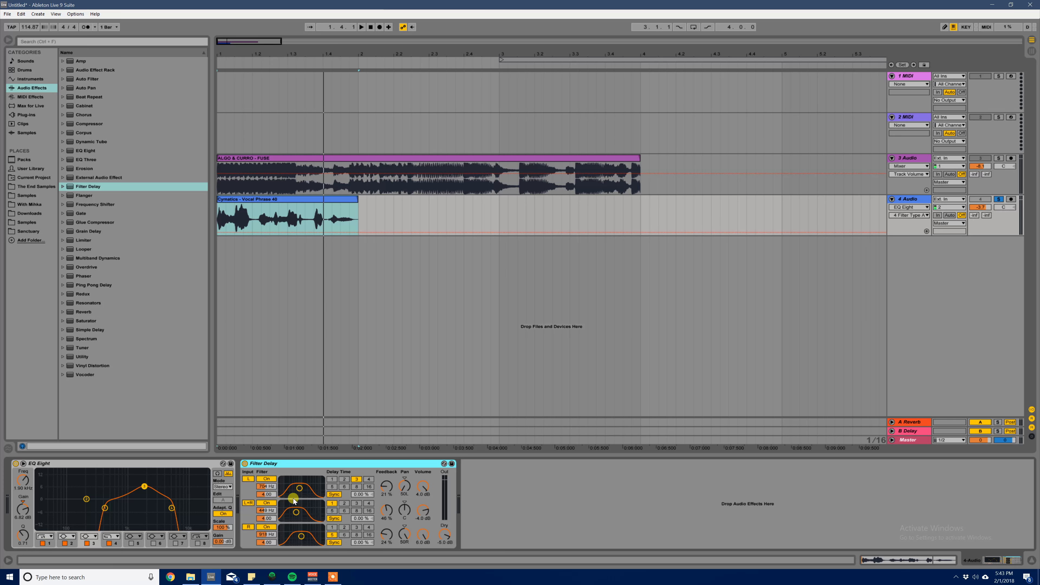
Step: Switch all three Filter Delay lines from Sync to Time mode and audition the vocal
click(335, 494)
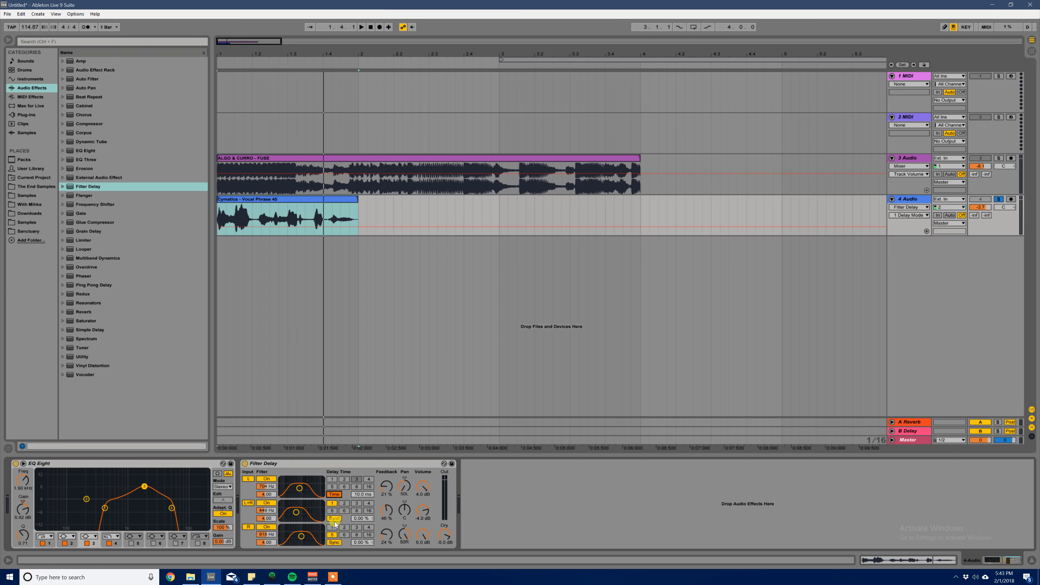
click(334, 518)
click(334, 542)
key(space)
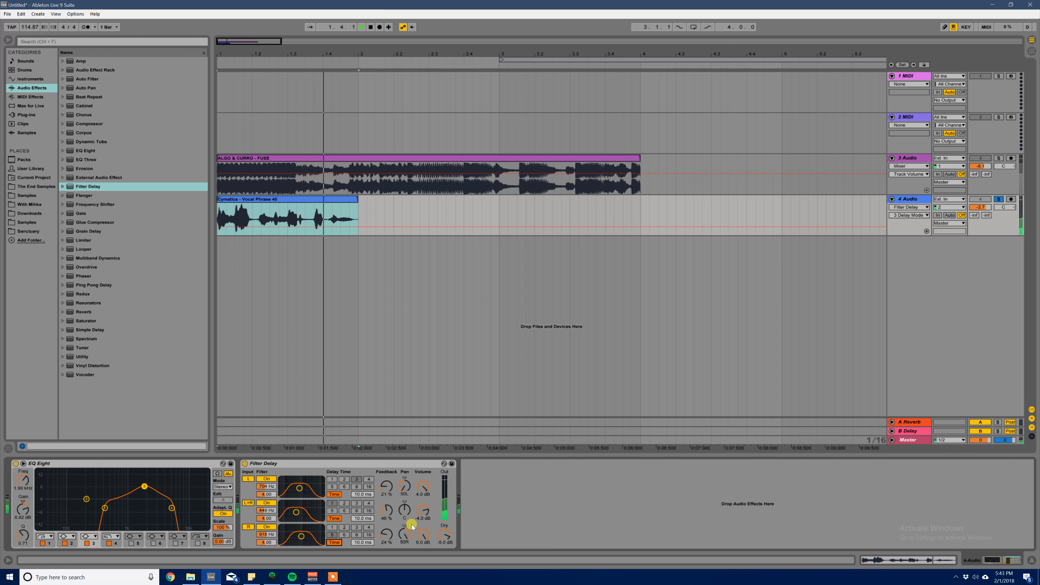
key(space)
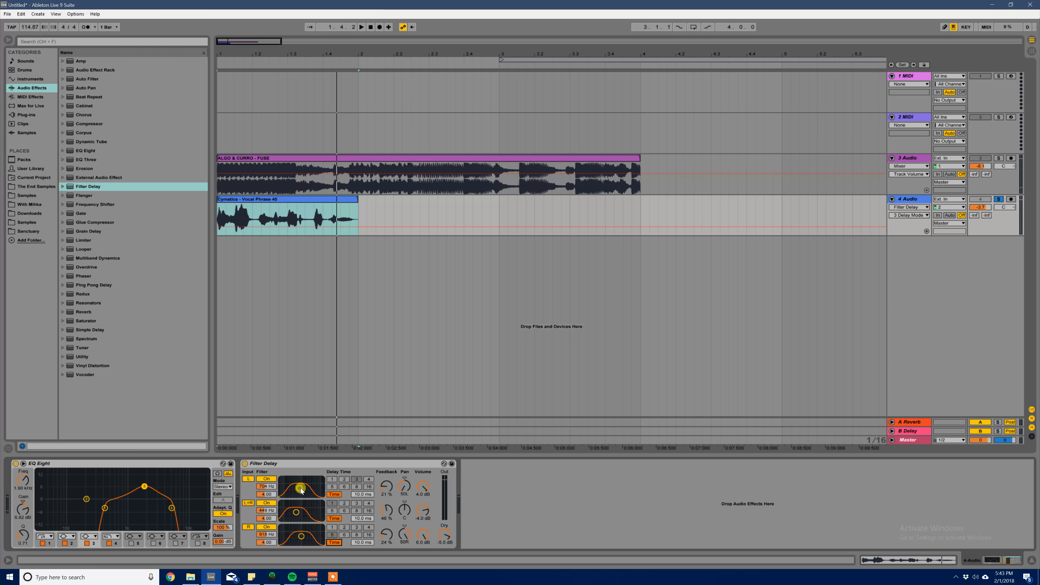
Step: Raise Filter Delay's L and R filters to about 1.9 kHz and 1.5 kHz, with delay times of 32.2 ms and 24.4 ms
drag(300, 491, 306, 488)
drag(302, 537, 305, 536)
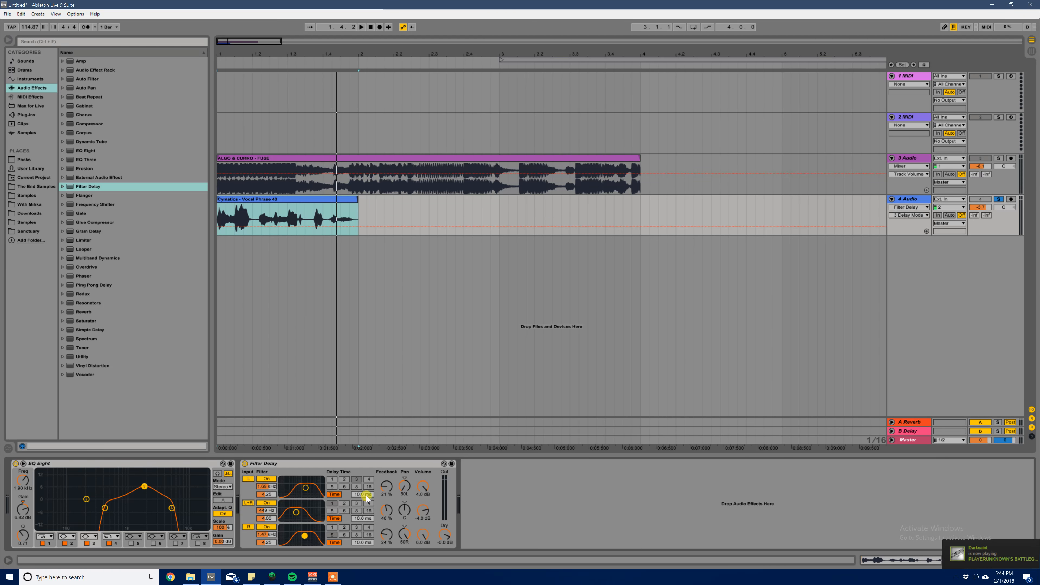
drag(368, 497, 369, 496)
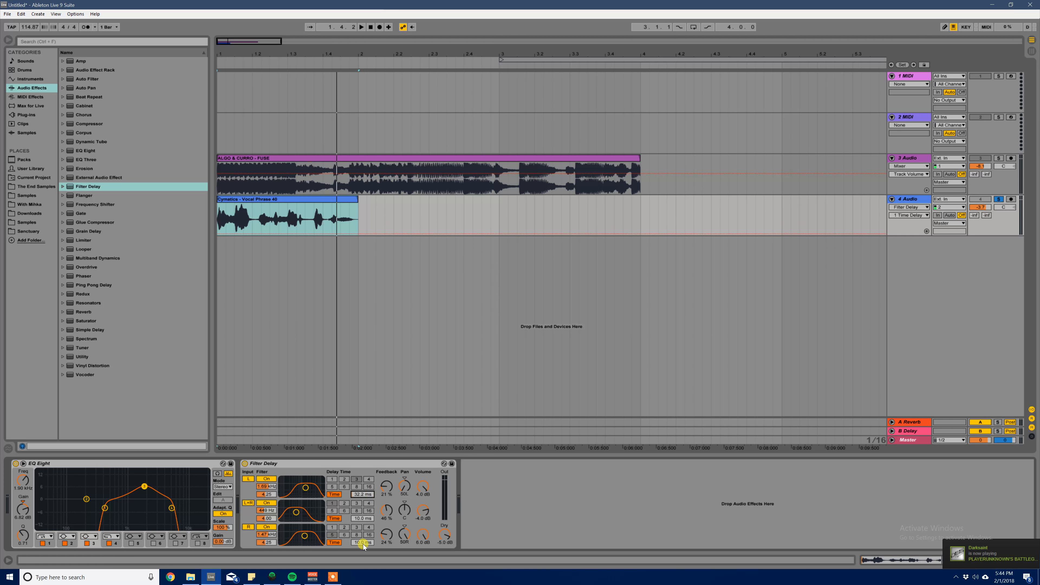
drag(365, 545, 365, 544)
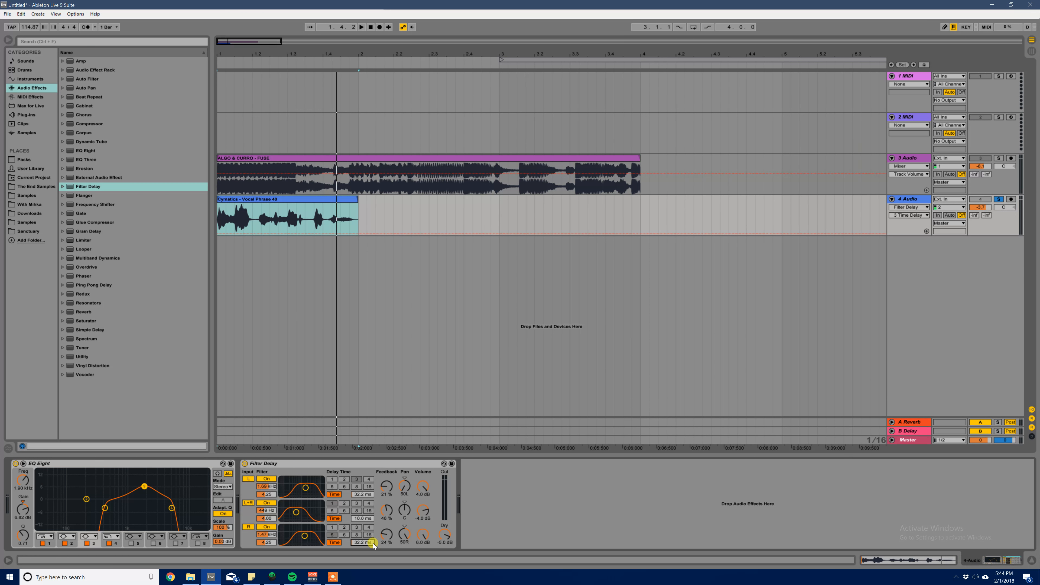
key(space)
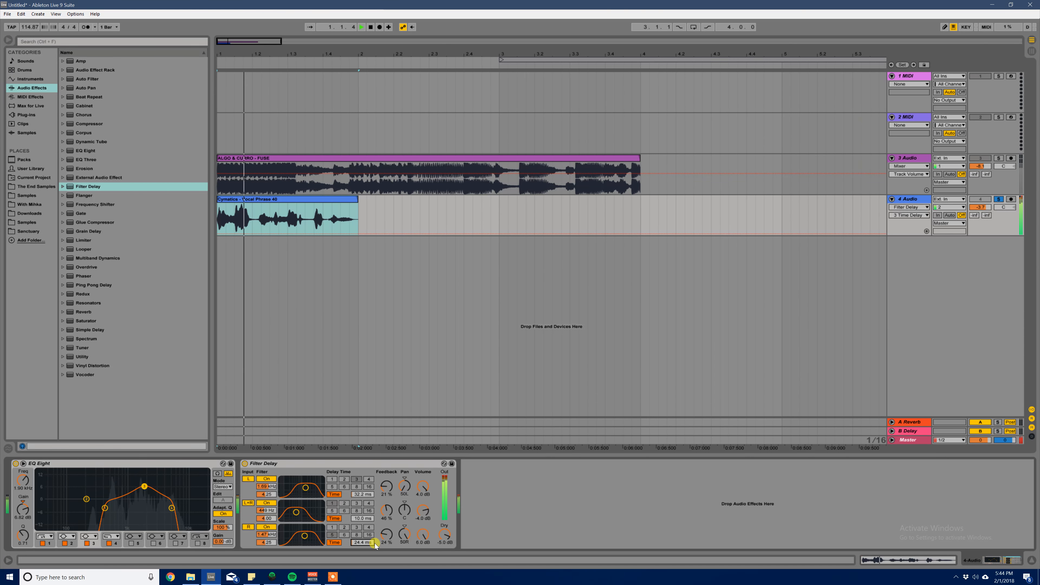
key(space)
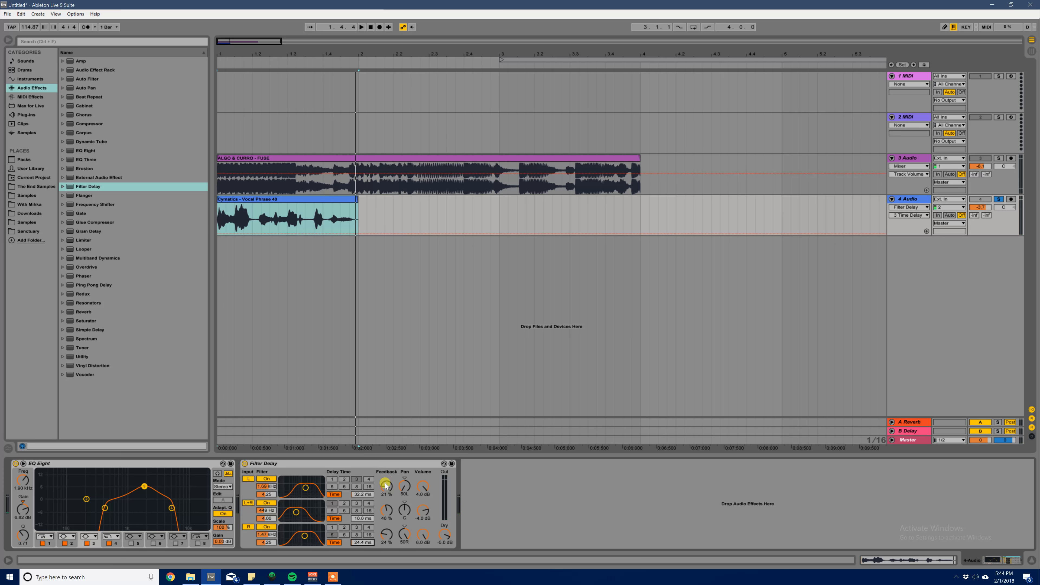
Step: Raise the feedback of Filter Delay's lines, with L at about 63%, and rebalance their volumes while auditioning the vocal
drag(424, 488, 426, 544)
drag(390, 491, 390, 465)
drag(389, 535, 390, 525)
key(space)
mouse_move(388, 485)
mouse_down()
mouse_move(391, 520)
mouse_move(388, 486)
mouse_up()
drag(389, 530, 389, 524)
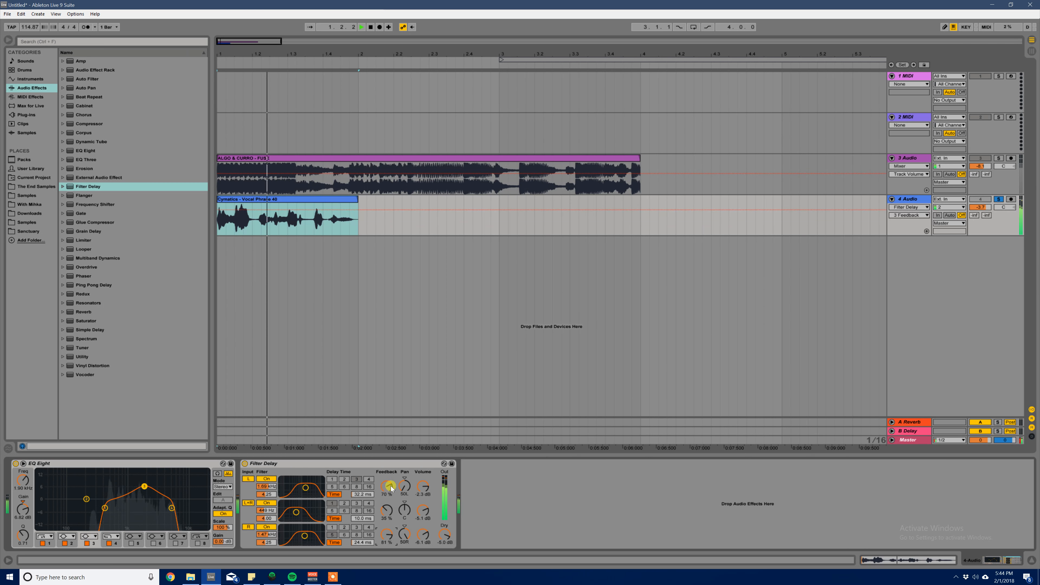
drag(391, 489, 372, 515)
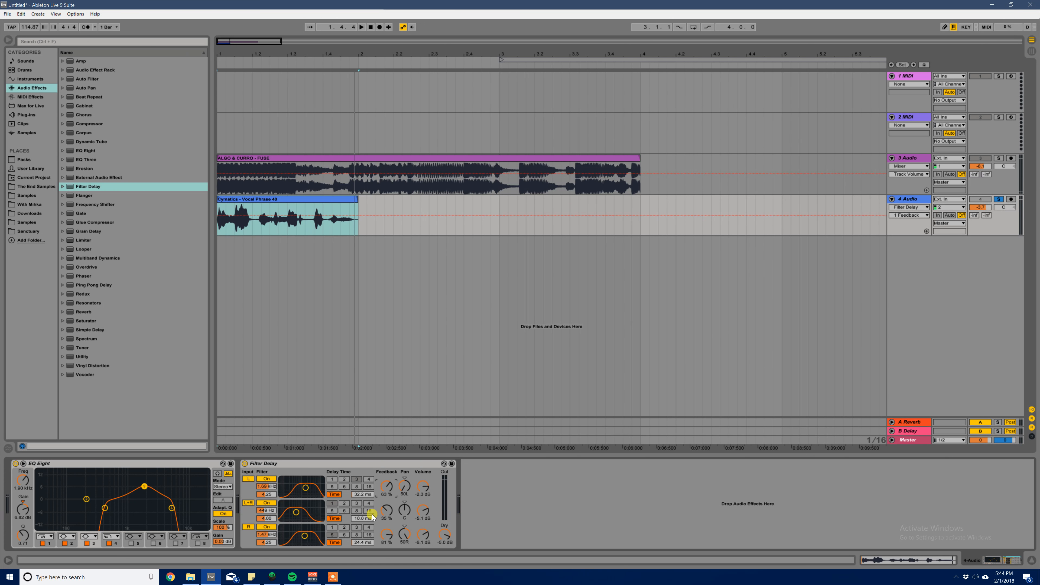
Step: Add the TAL-Bitcrusher plug-in after Filter Delay on the vocal track and return the browser to the audio effects
click(315, 209)
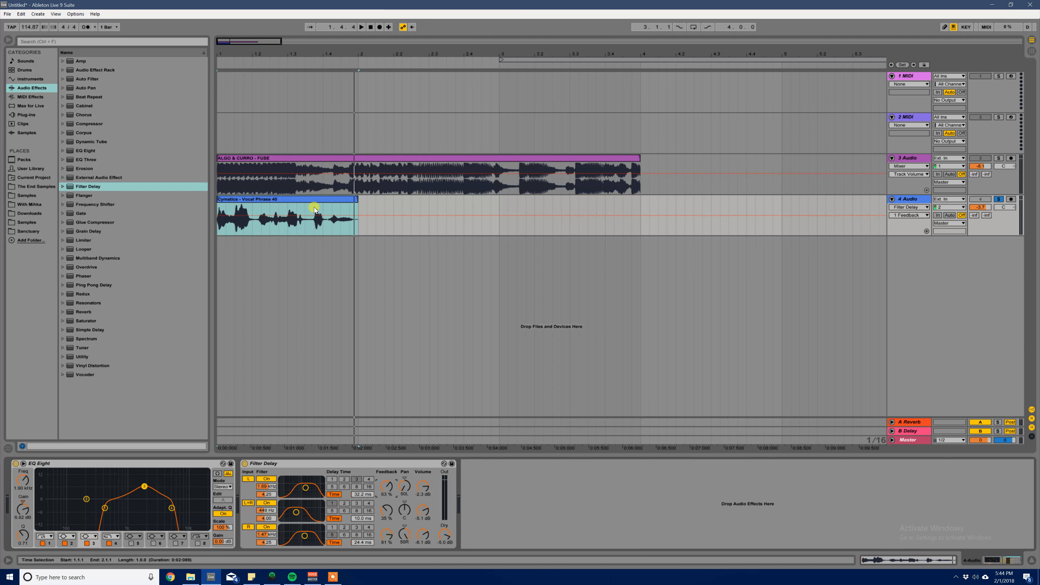
click(27, 115)
scroll(101, 279, down, 4)
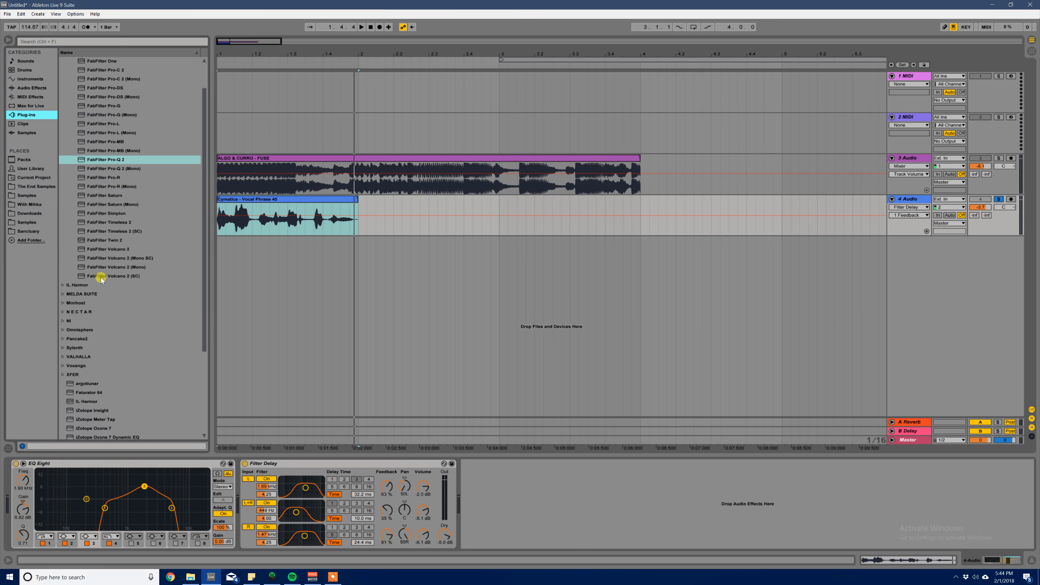
scroll(101, 286, down, 3)
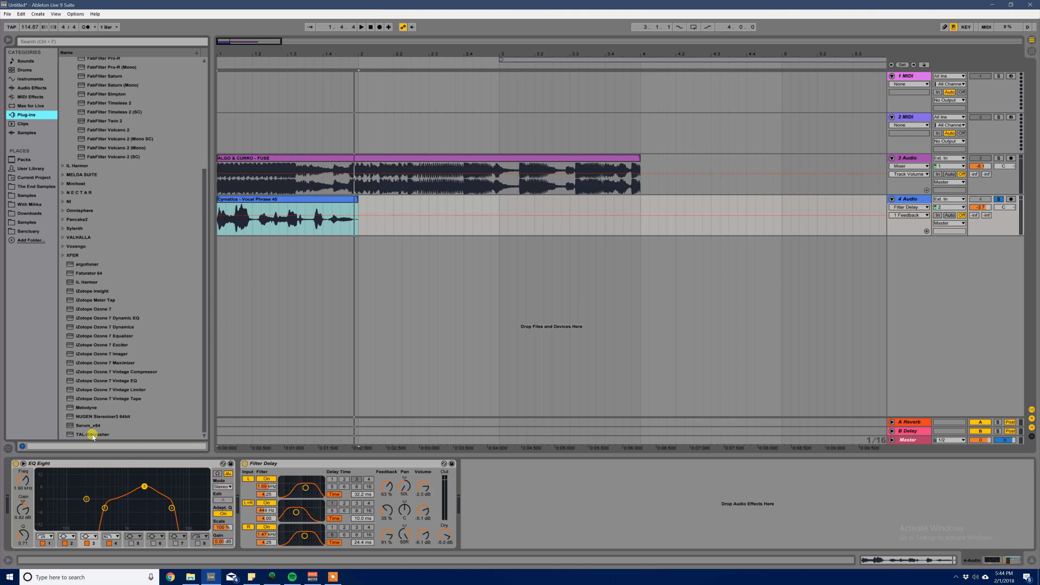
drag(91, 435, 541, 476)
click(29, 87)
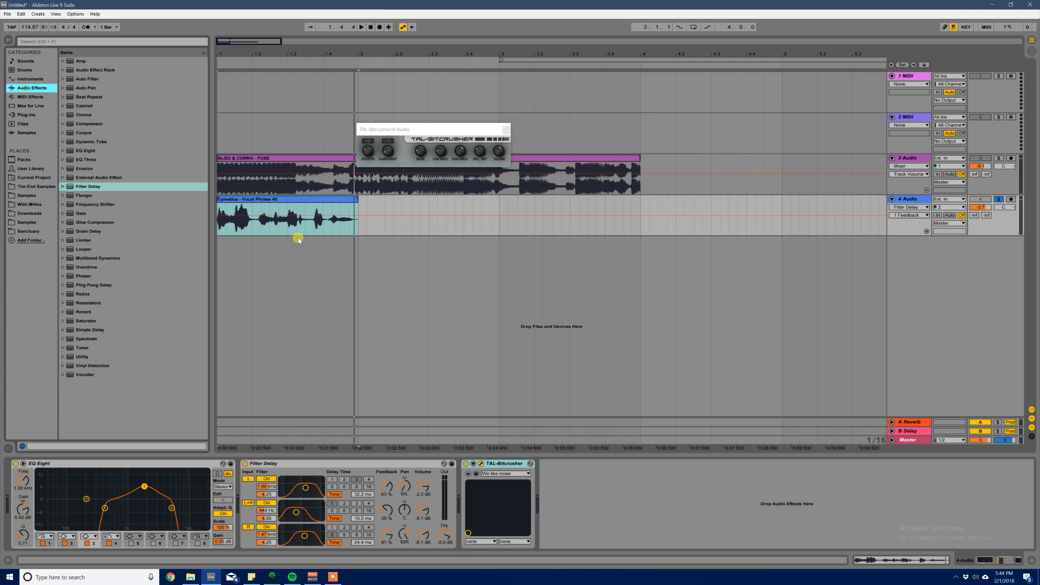
Step: Adjust TAL-Bitcrusher's bit depth and sample rate while auditioning the vocal, and close the plug-in window
key(space)
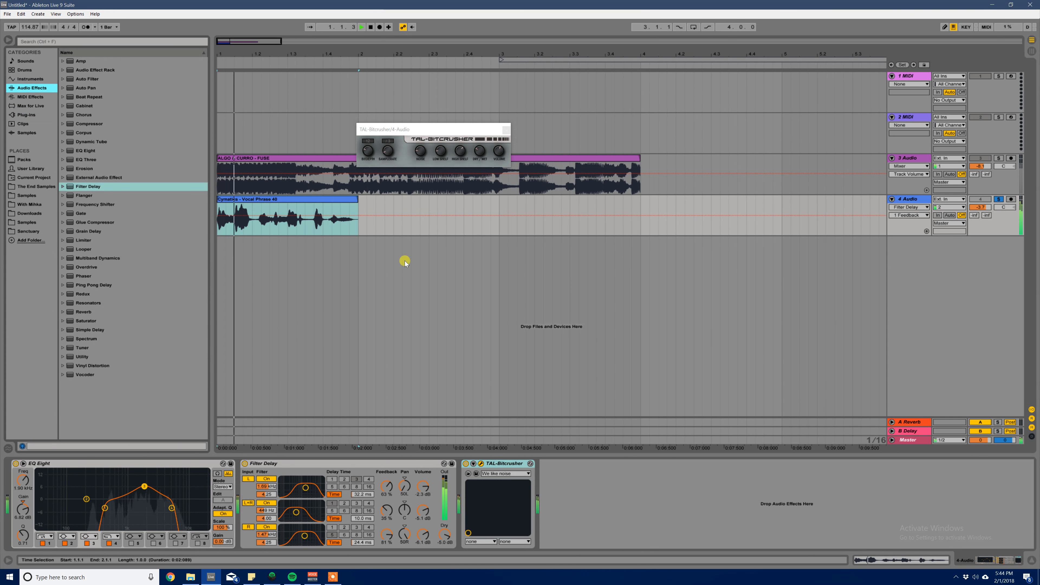
click(370, 153)
key(space)
key(space)
drag(371, 155, 383, 136)
key(space)
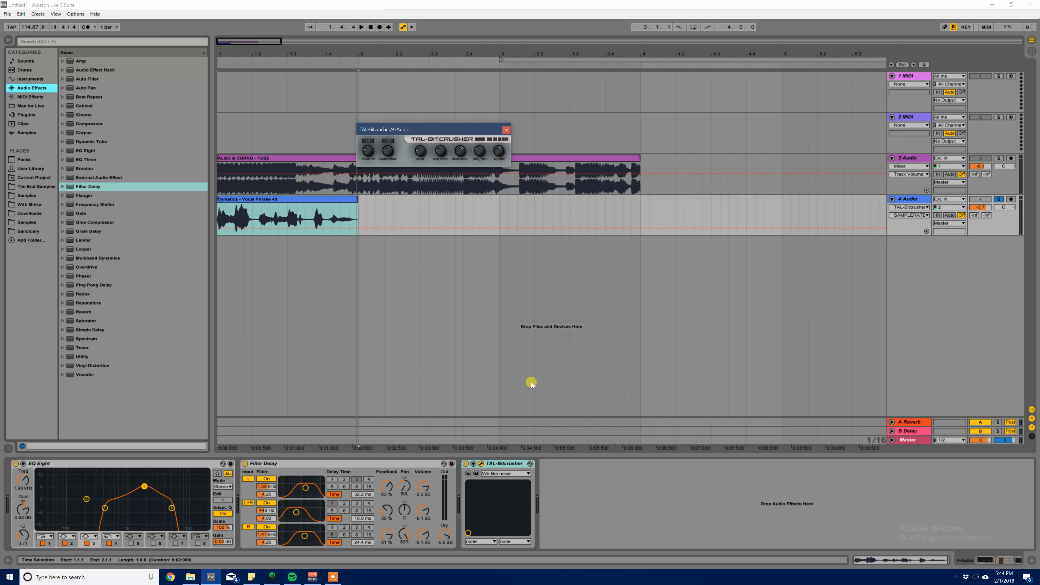
click(505, 132)
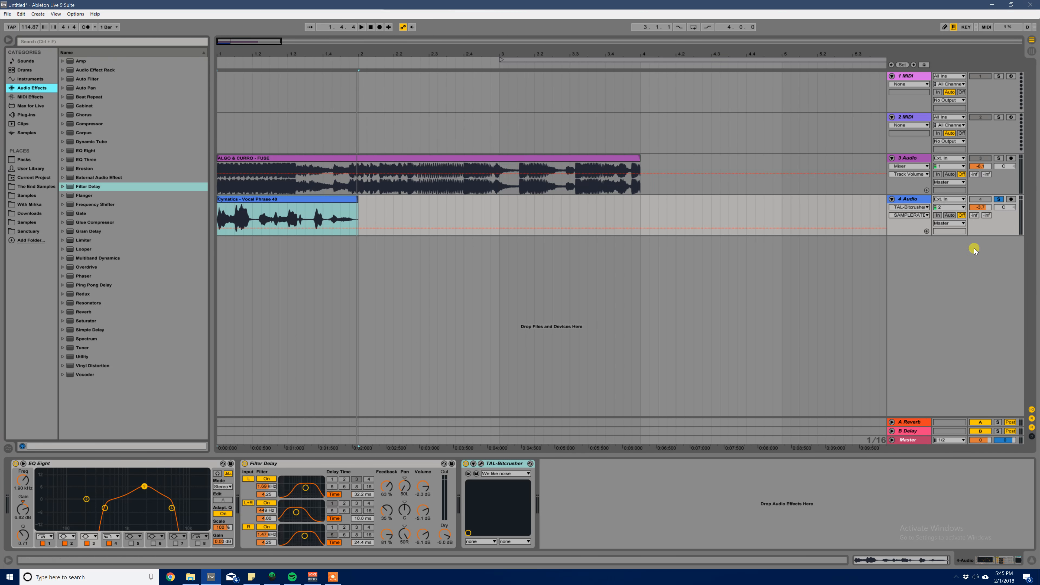